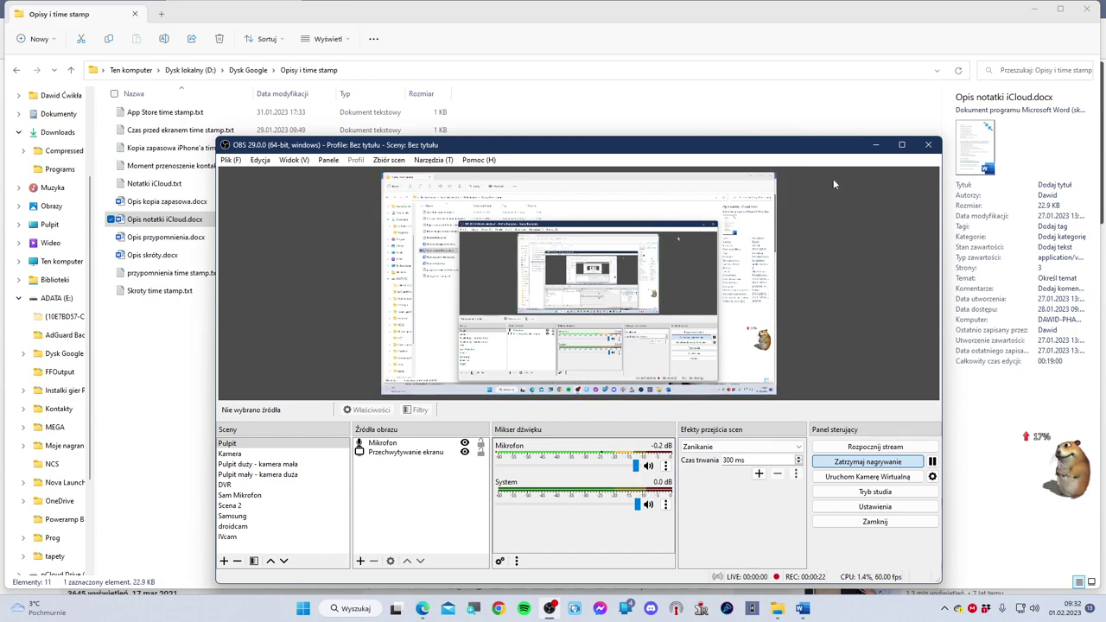
Minimize the OBS window, search the computer's apps for 3uTools and launch it.
{"action": "left_click", "coordinate": [874, 146]}
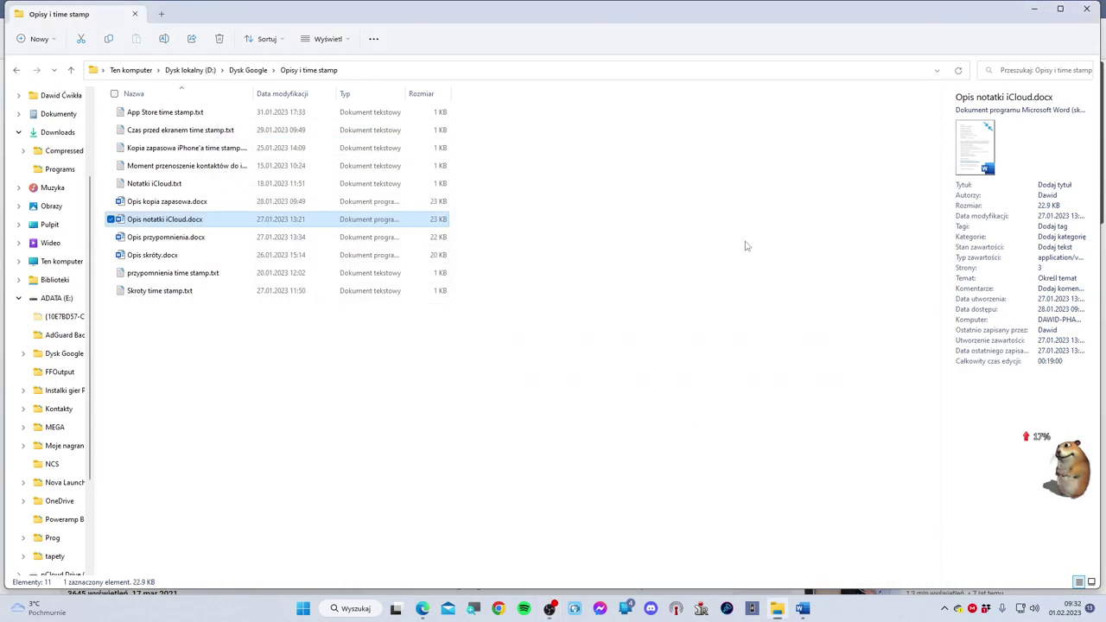
{"action": "left_click", "coordinate": [360, 509]}
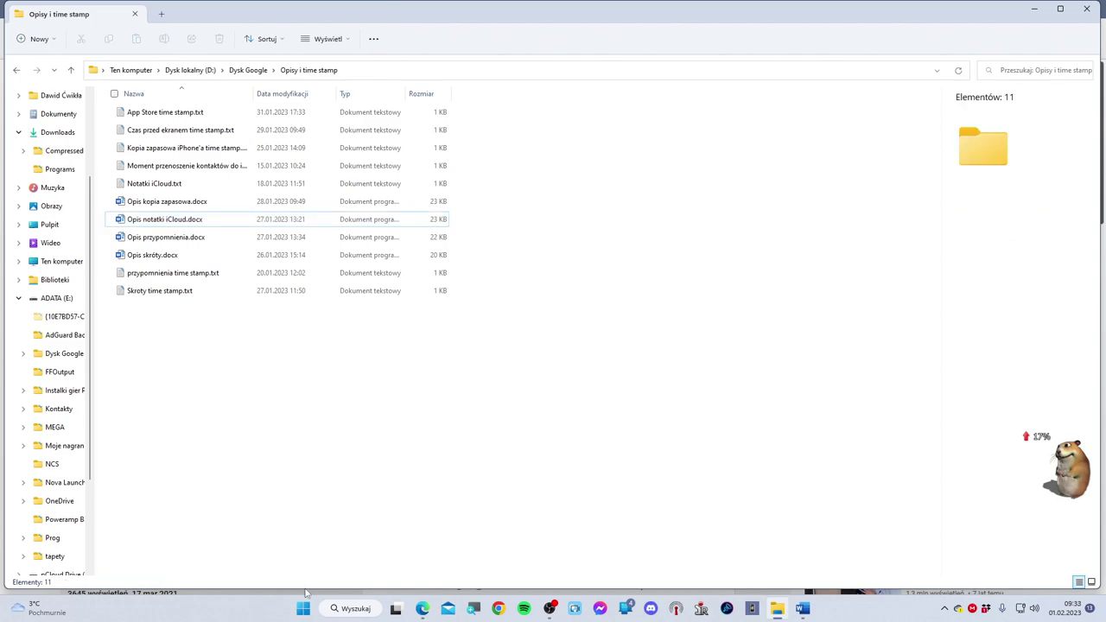
{"action": "left_click", "coordinate": [304, 608]}
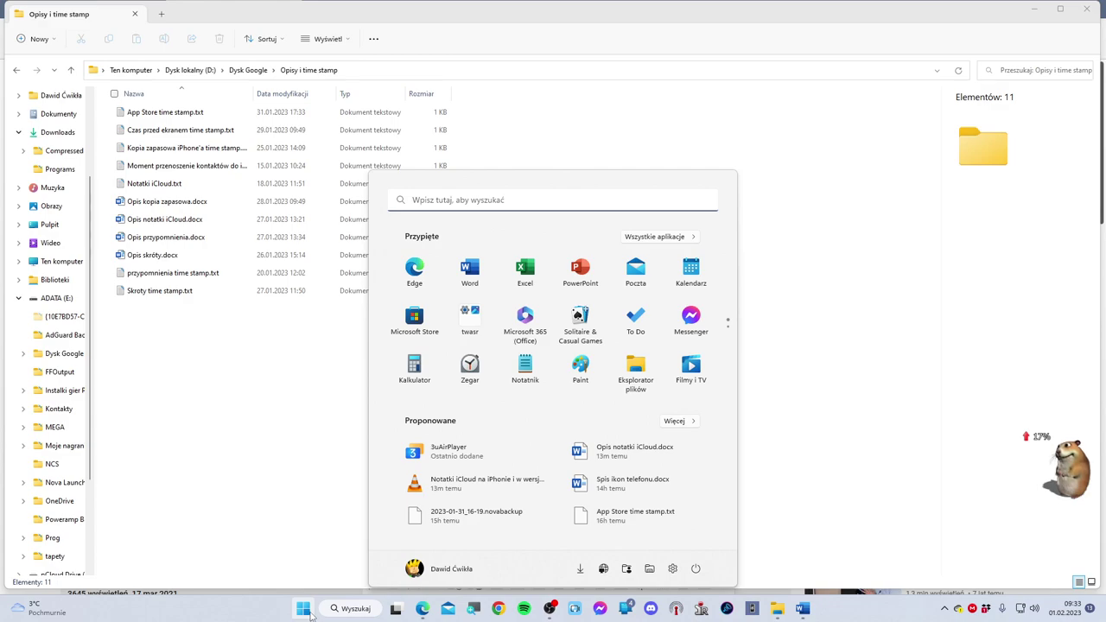
{"action": "type", "text": "3"}
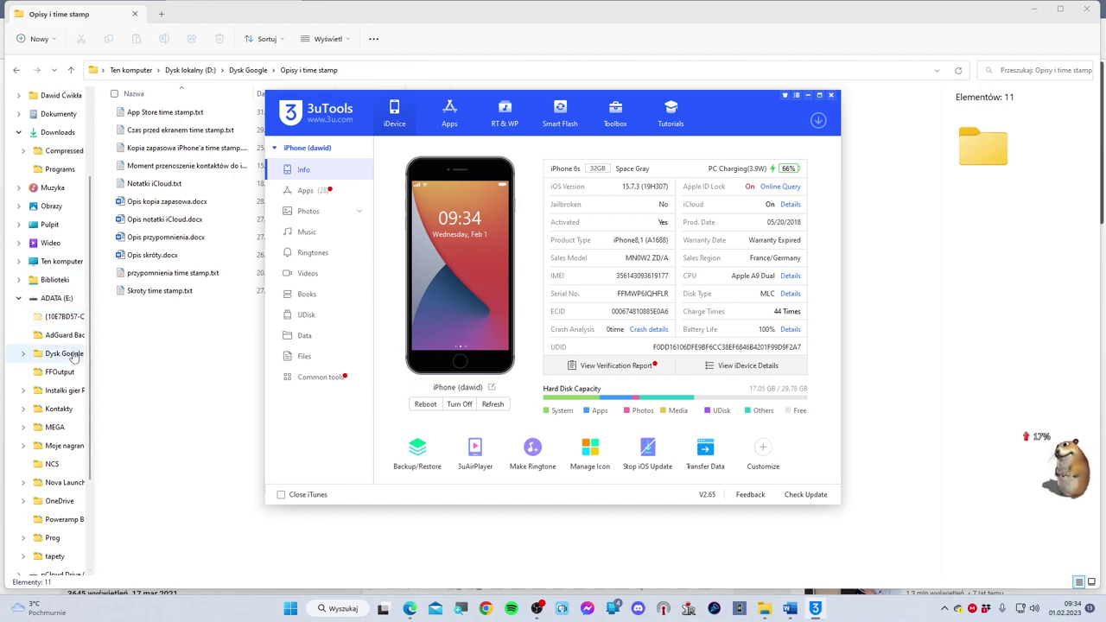
Create a new playlist named "Z kompa" in the connected iPhone's music library.
{"action": "left_click", "coordinate": [327, 231]}
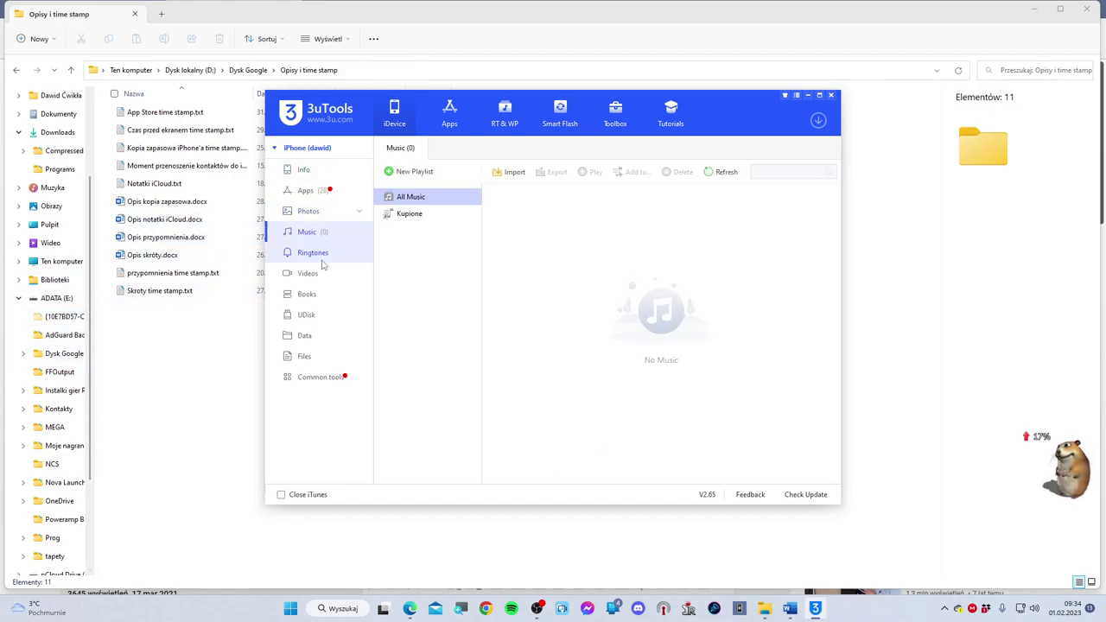
{"action": "left_click", "coordinate": [414, 172]}
{"action": "type", "text": "Z kom,p"}
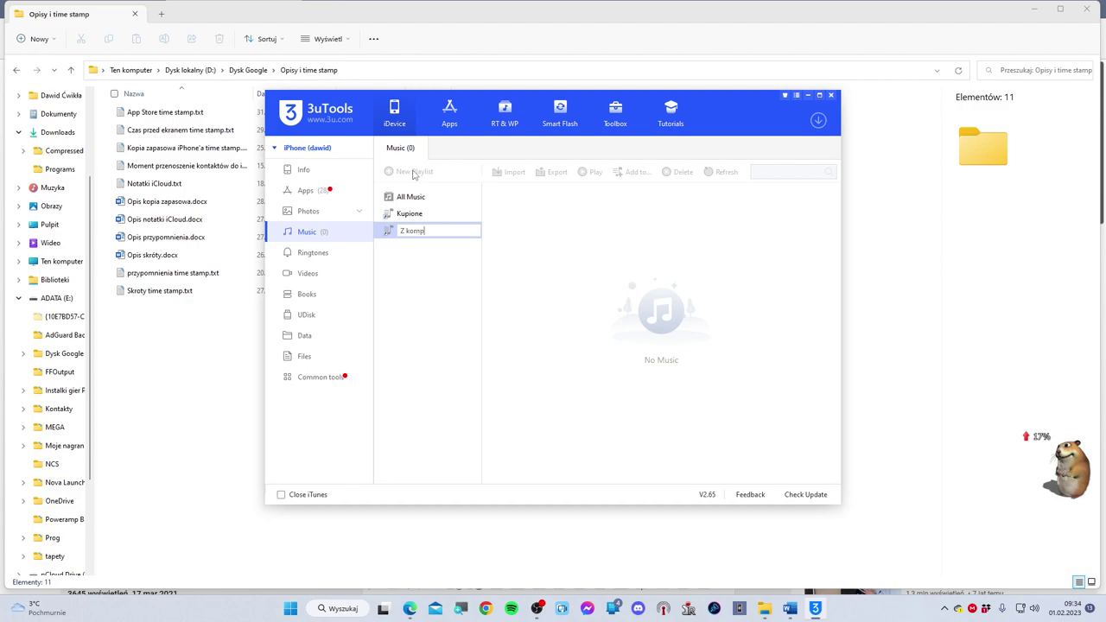
{"action": "key", "text": "Return"}
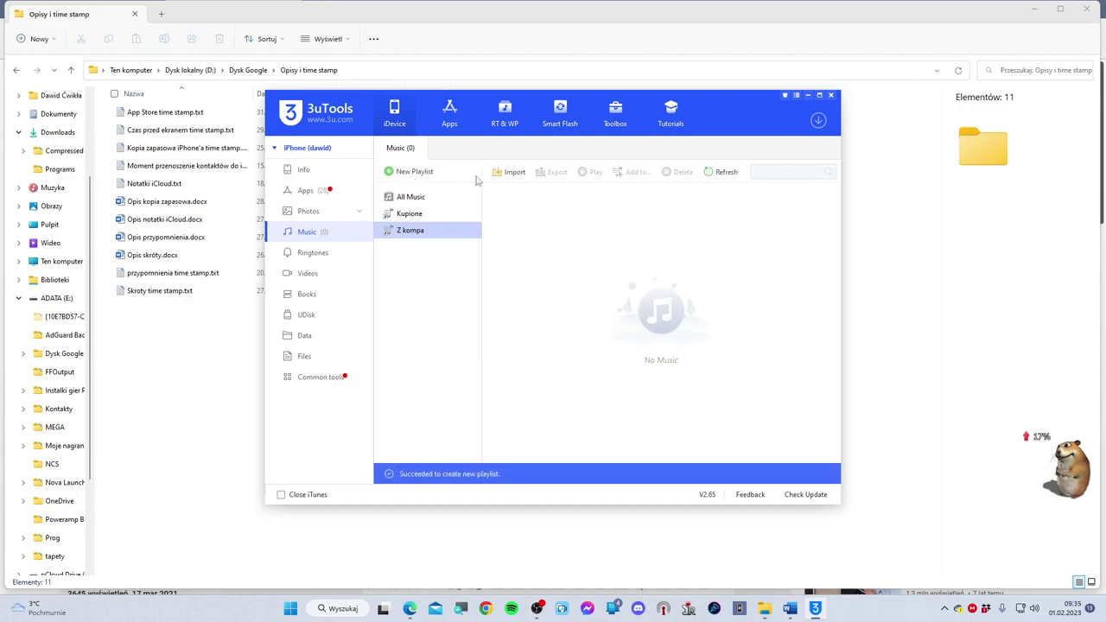
Import all four NCS music files from the NCS folder on ADATA (E:) into the "Z kompa" playlist.
{"action": "double_click", "coordinate": [424, 231]}
{"action": "left_click", "coordinate": [447, 246]}
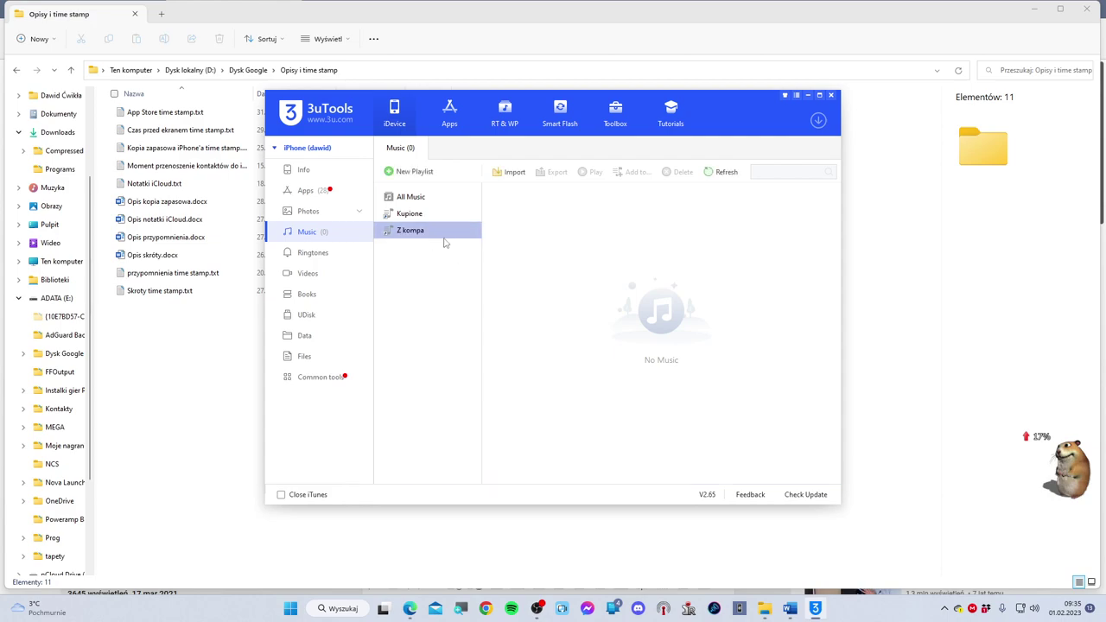
{"action": "left_click", "coordinate": [513, 173]}
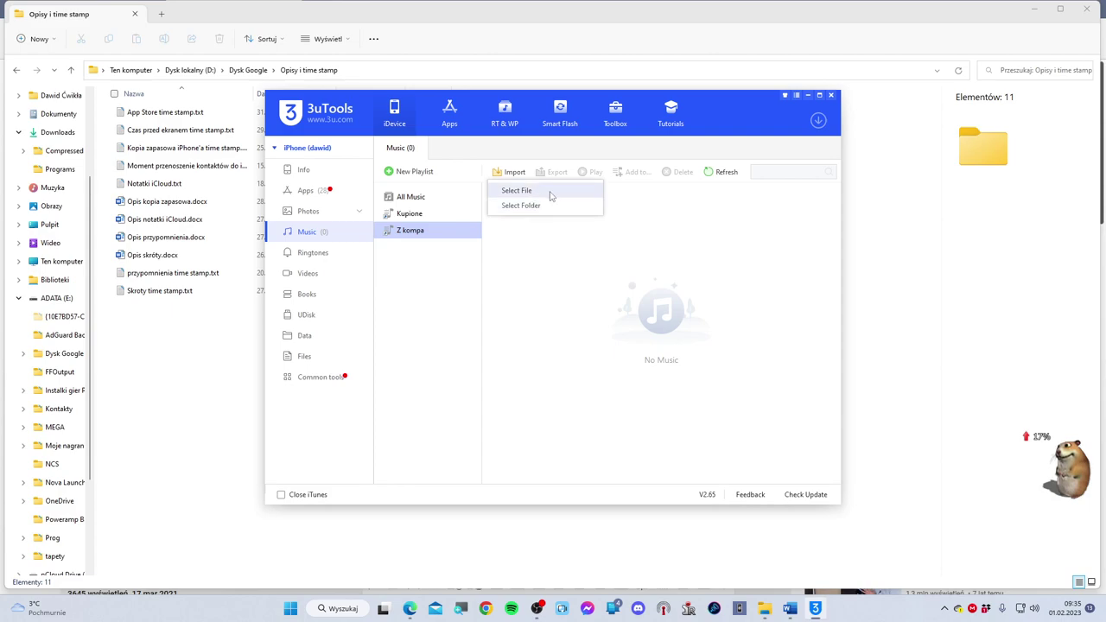
{"action": "left_click", "coordinate": [550, 192]}
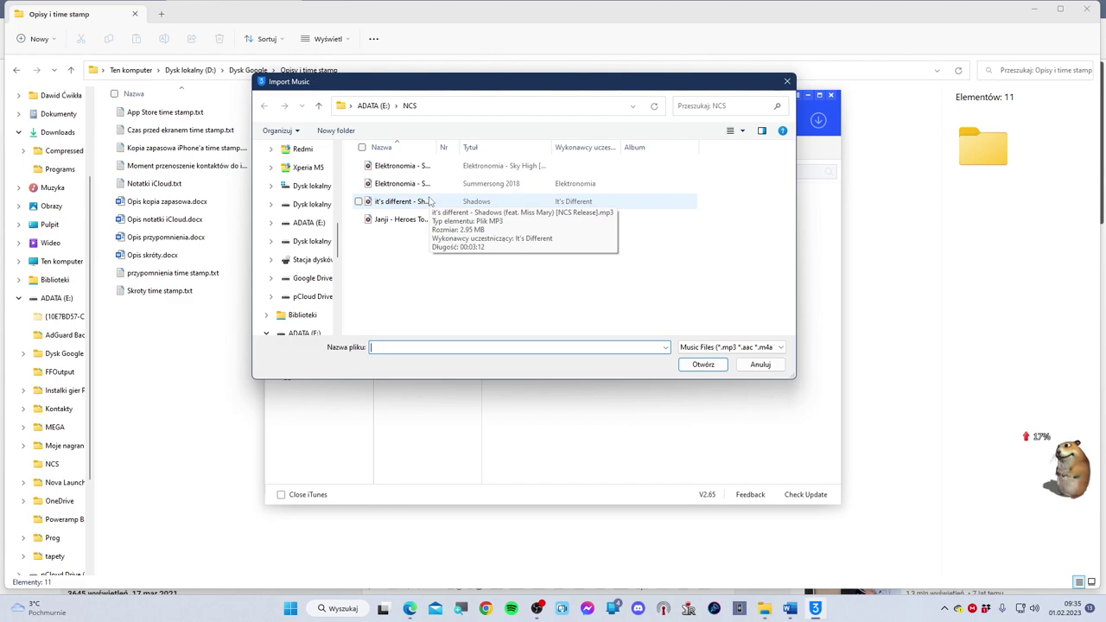
{"action": "left_click_drag", "start_coordinate": [418, 248], "coordinate": [438, 168]}
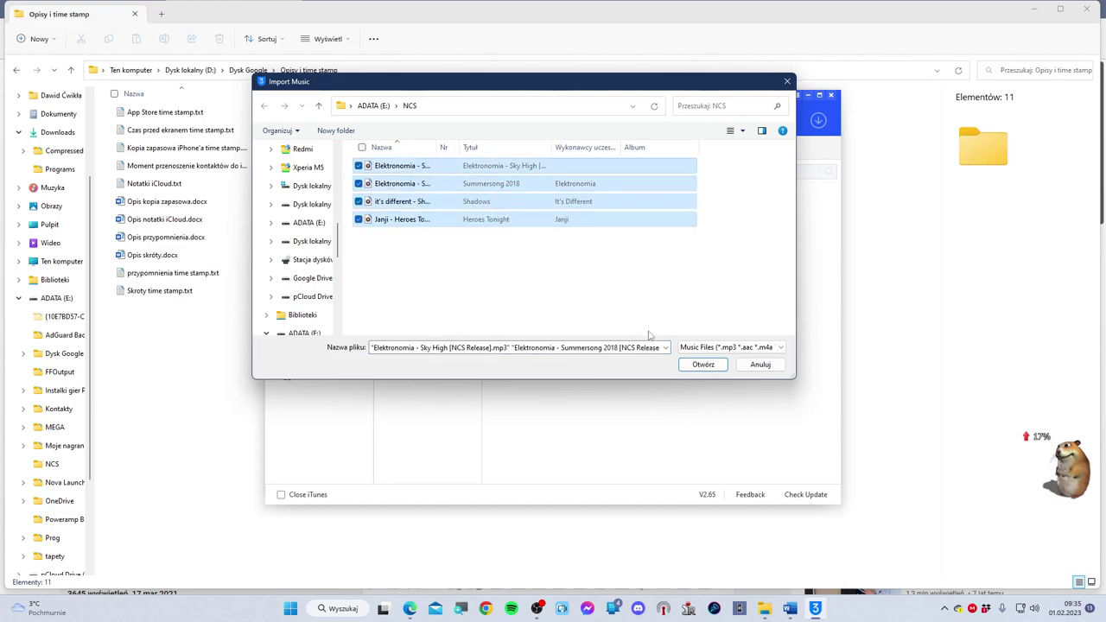
{"action": "left_click", "coordinate": [696, 366]}
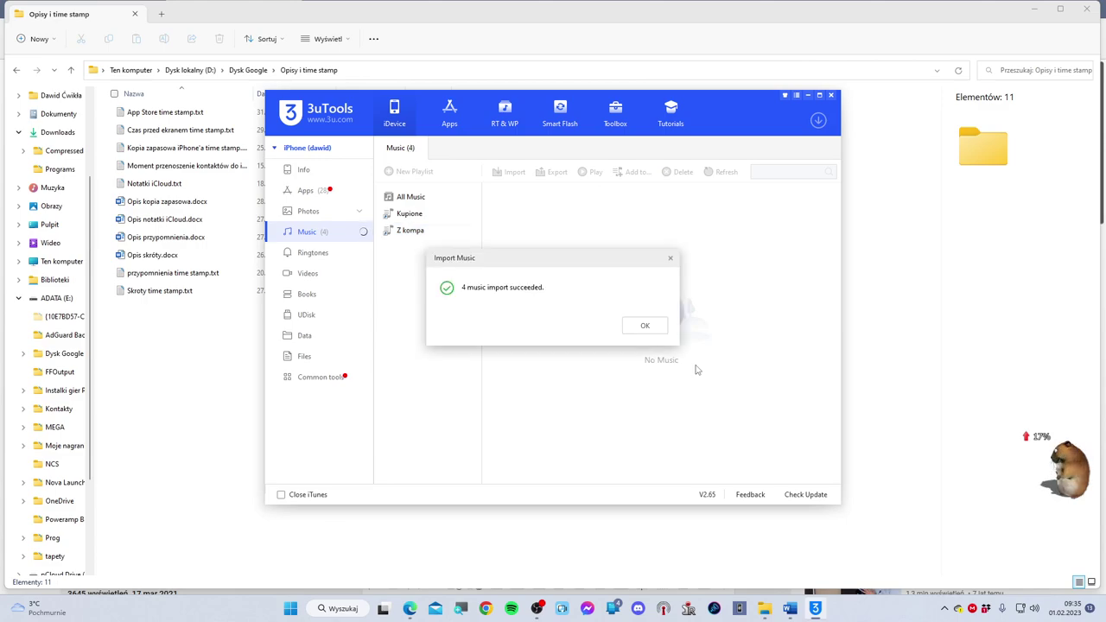
{"action": "left_click", "coordinate": [645, 327]}
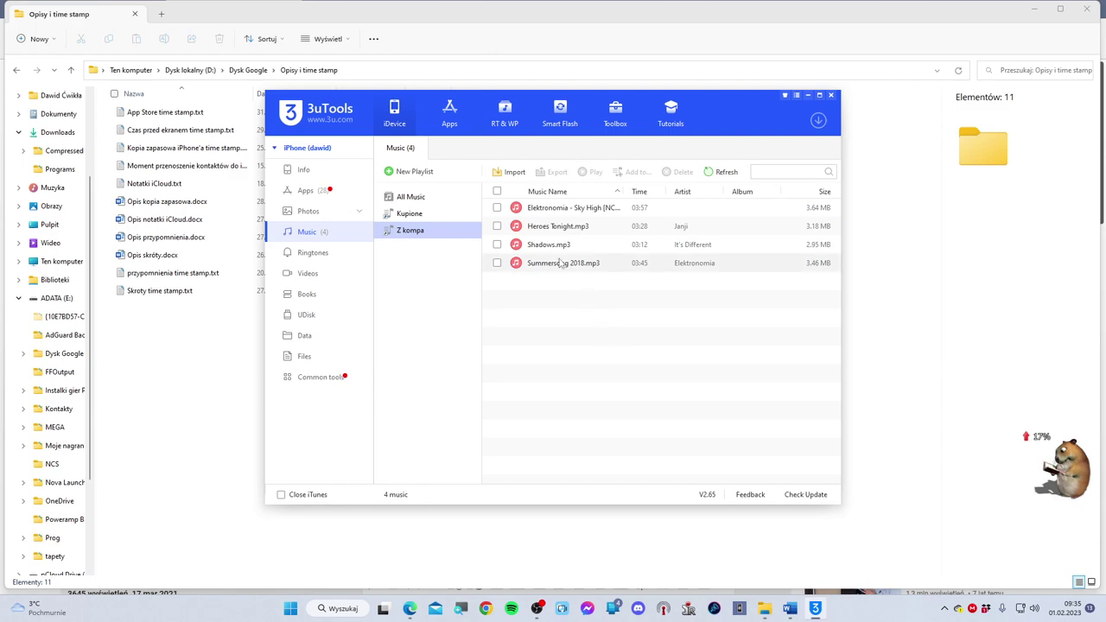
Play the Elektronomia - Sky High track, close the player, and check the actions available for that track.
{"action": "left_click", "coordinate": [557, 210]}
{"action": "right_click", "coordinate": [555, 210]}
{"action": "left_click", "coordinate": [570, 217]}
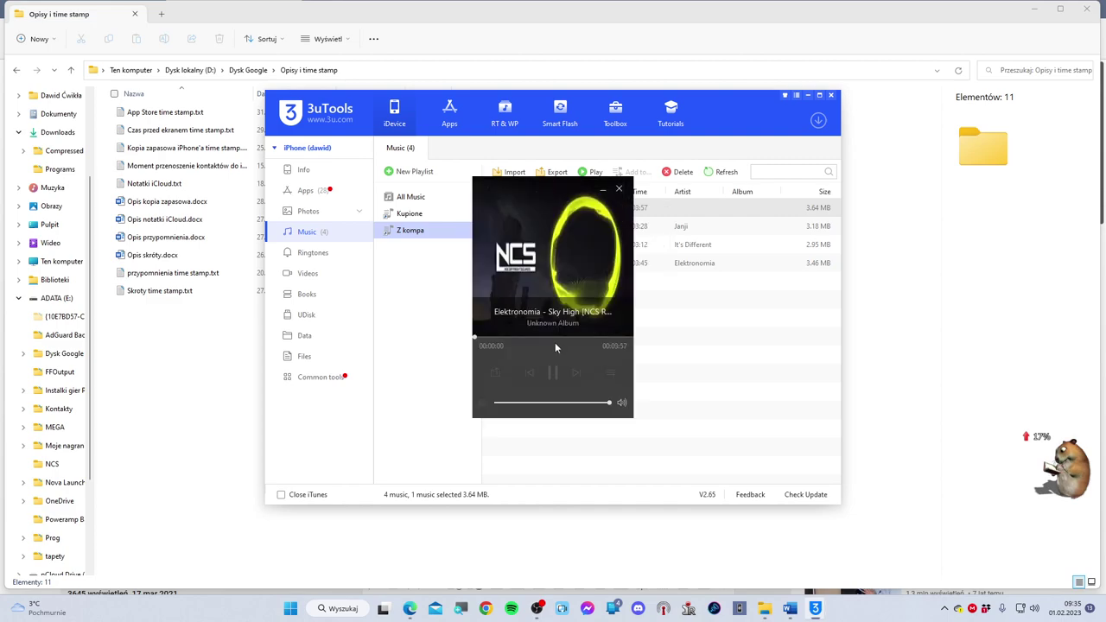
{"action": "left_click", "coordinate": [616, 190]}
{"action": "right_click", "coordinate": [584, 215]}
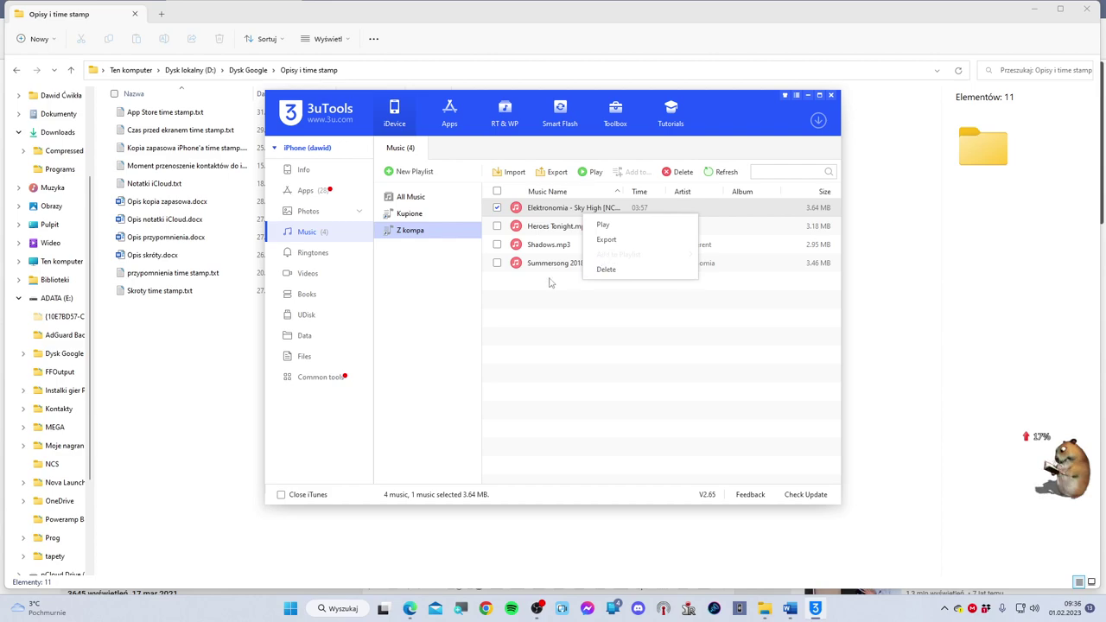
{"action": "left_click", "coordinate": [602, 325]}
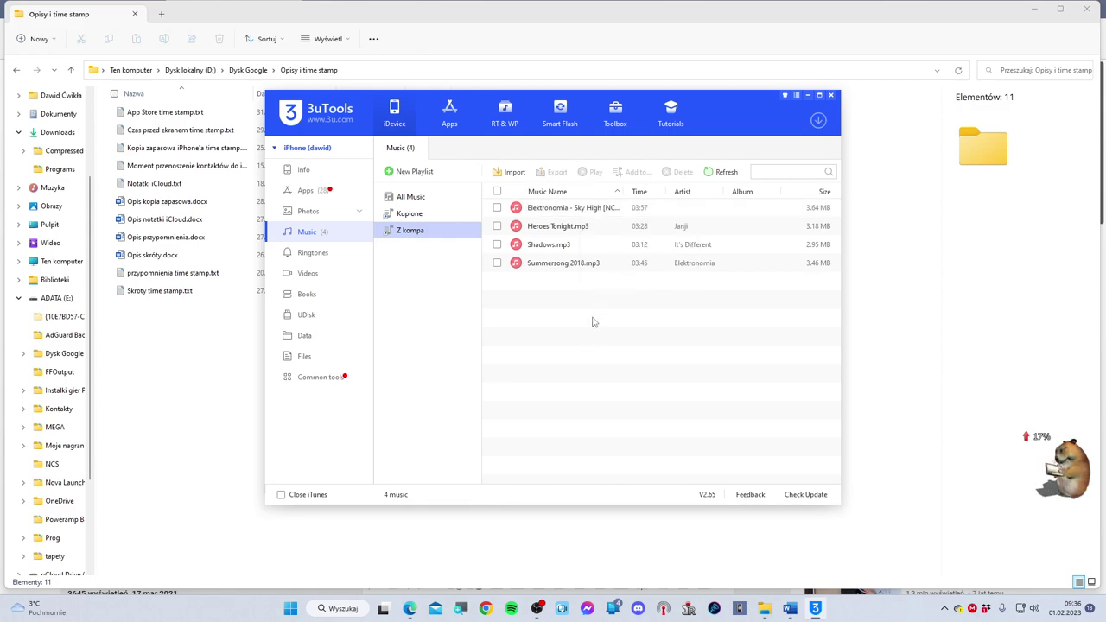
Close 3uTools and switch back to OBS.
{"action": "left_click", "coordinate": [832, 95]}
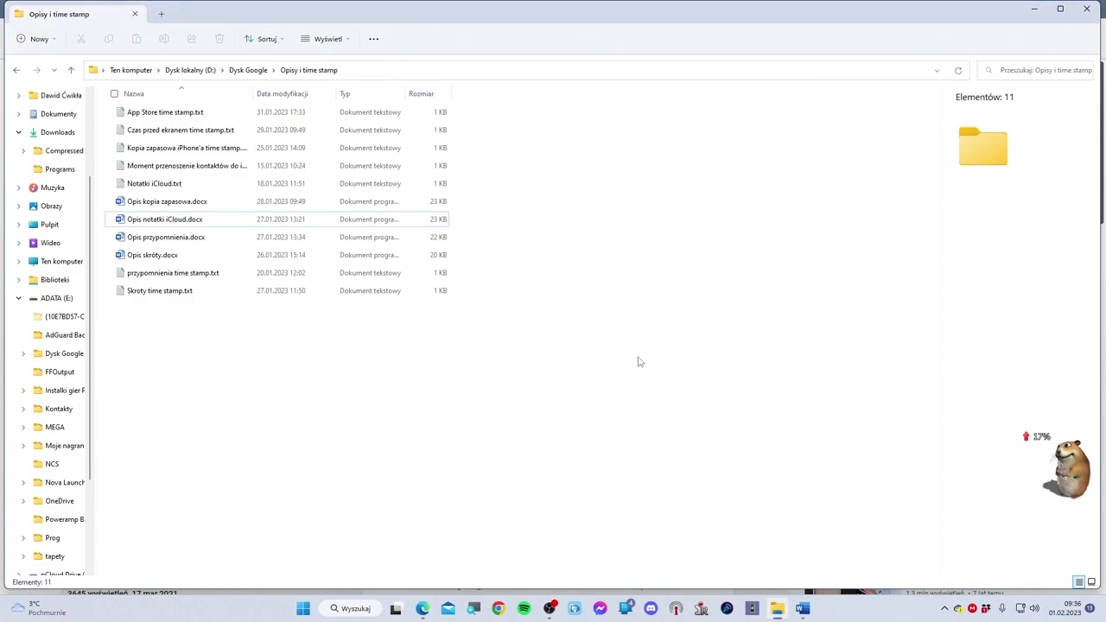
{"action": "left_click", "coordinate": [550, 613]}
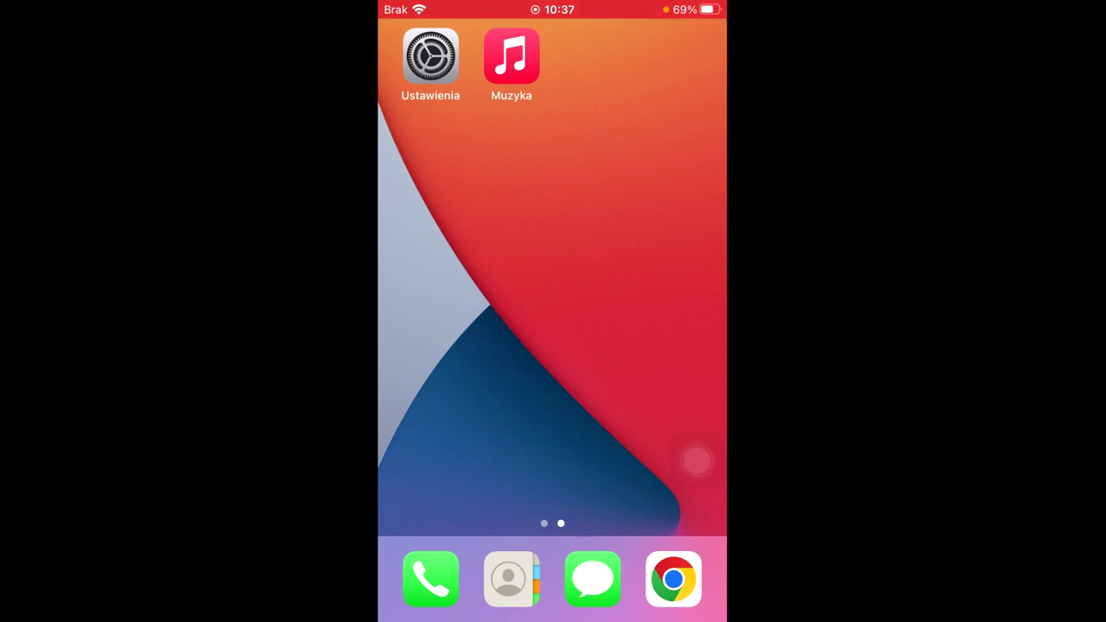
Open the Muzyka app on the iPhone and check the library's playlists, including the contents of Kupione.
{"action": "left_click", "coordinate": [512, 56]}
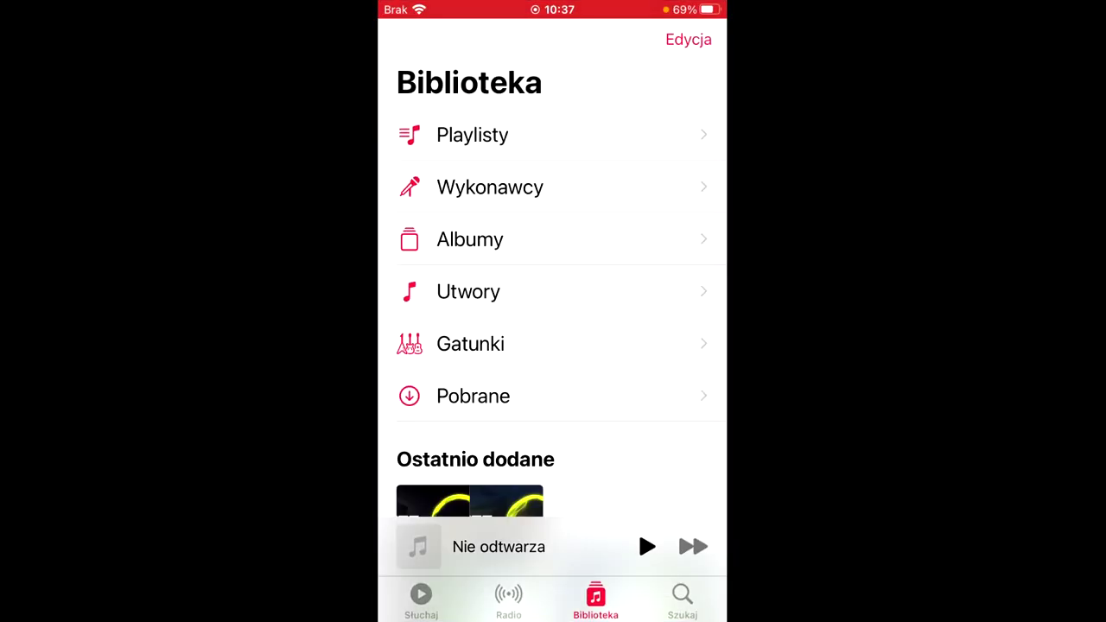
{"action": "left_click", "coordinate": [420, 596]}
{"action": "left_click", "coordinate": [595, 596]}
{"action": "left_click", "coordinate": [473, 135]}
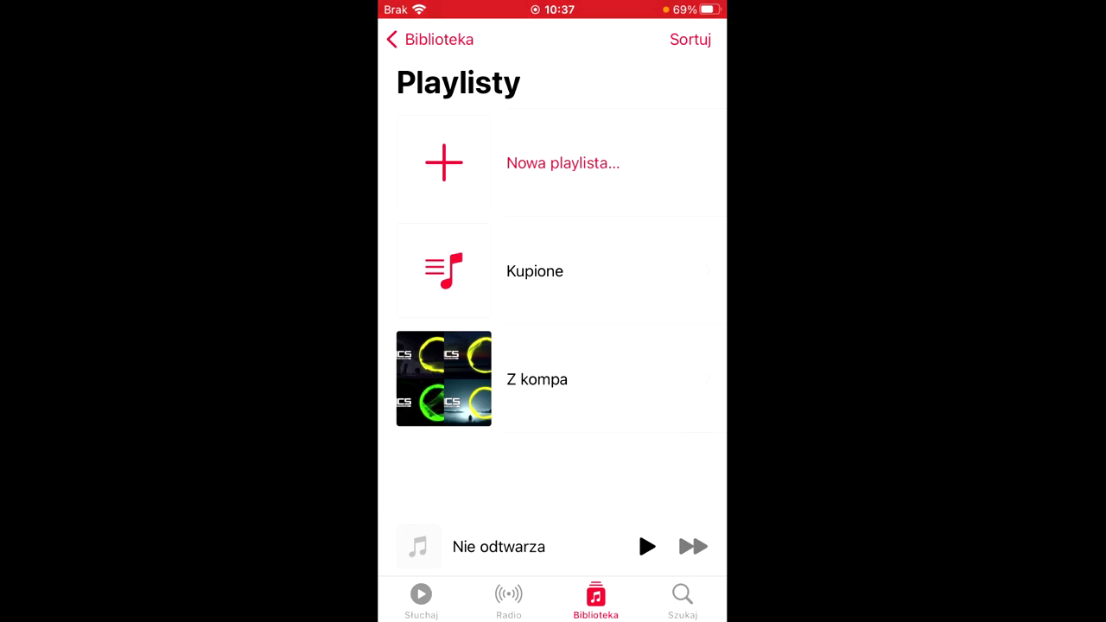
{"action": "left_click", "coordinate": [534, 271]}
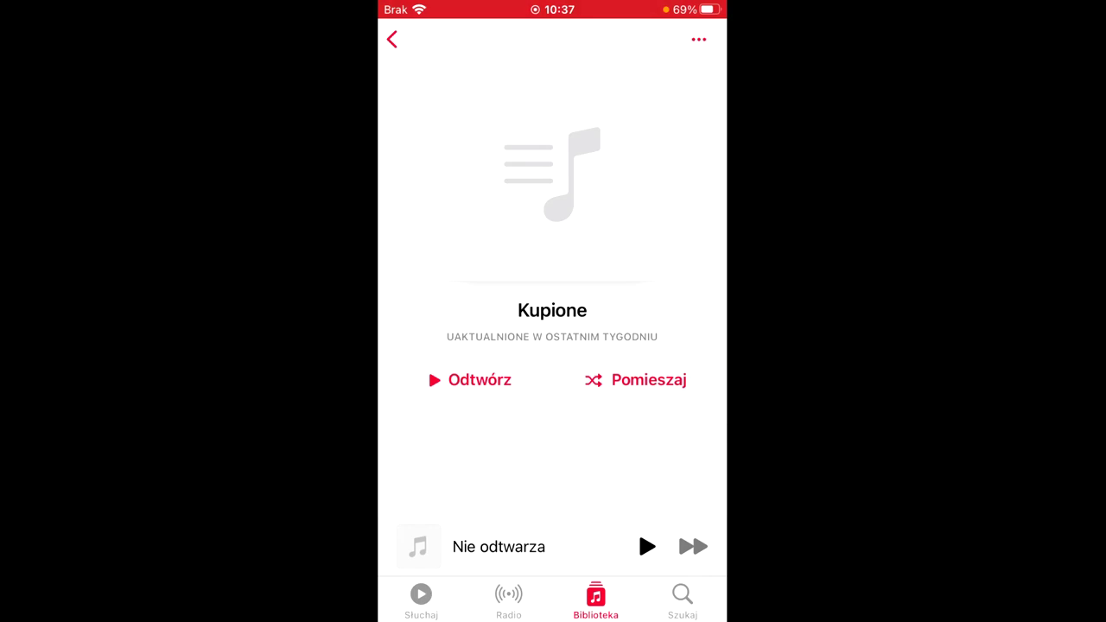
{"action": "left_click", "coordinate": [391, 39]}
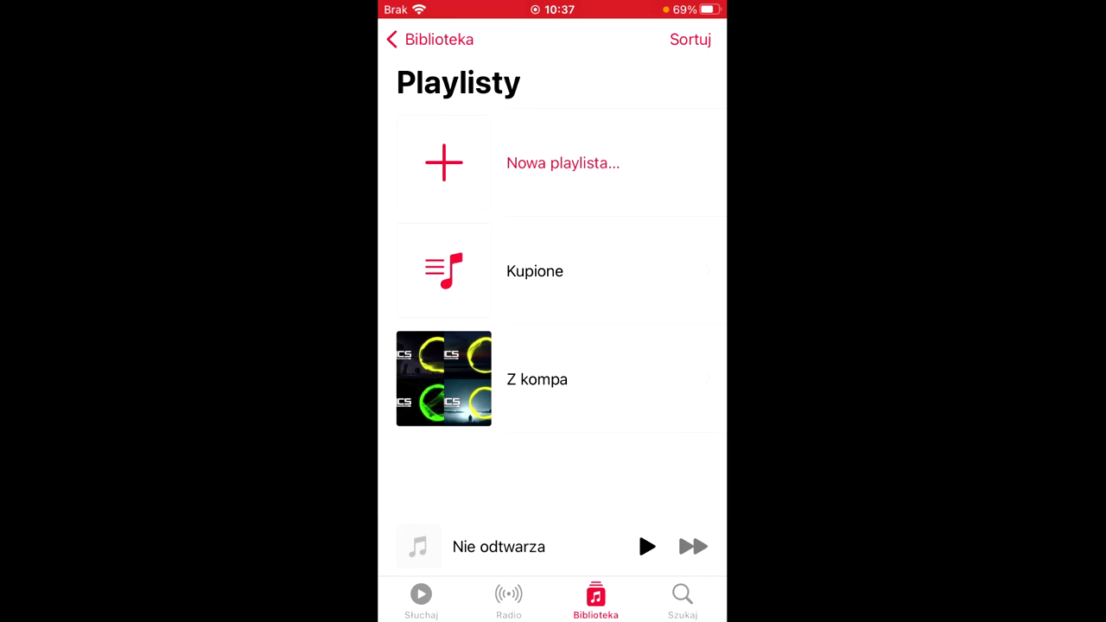
{"action": "left_click", "coordinate": [432, 39]}
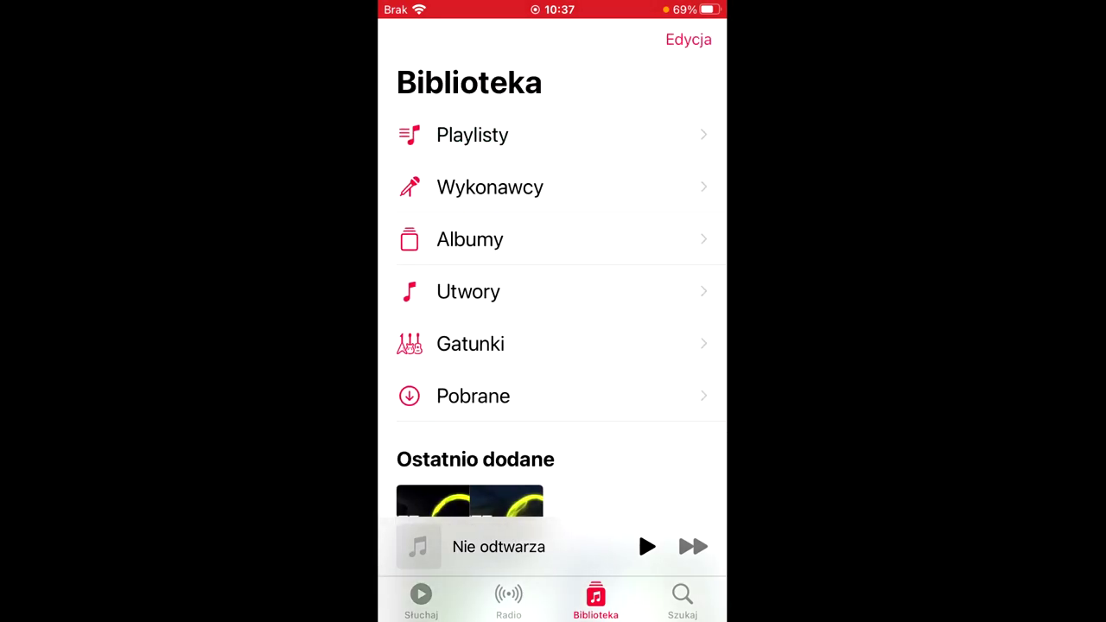
Look through the artists list and the albums list in the iPhone's music library.
{"action": "left_click", "coordinate": [509, 185]}
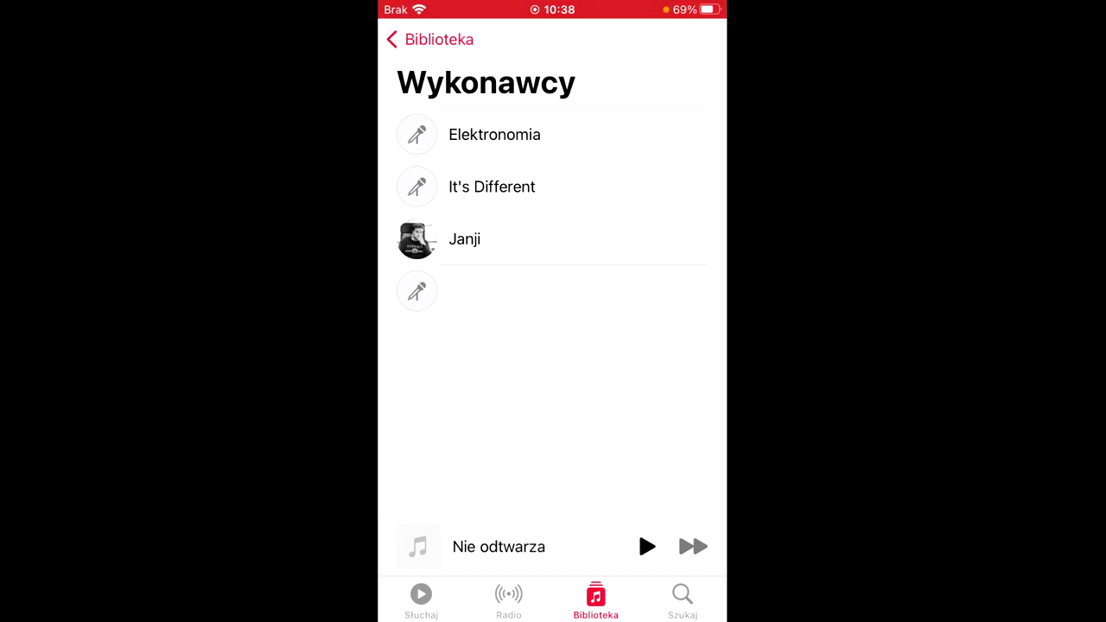
{"action": "left_click", "coordinate": [429, 39]}
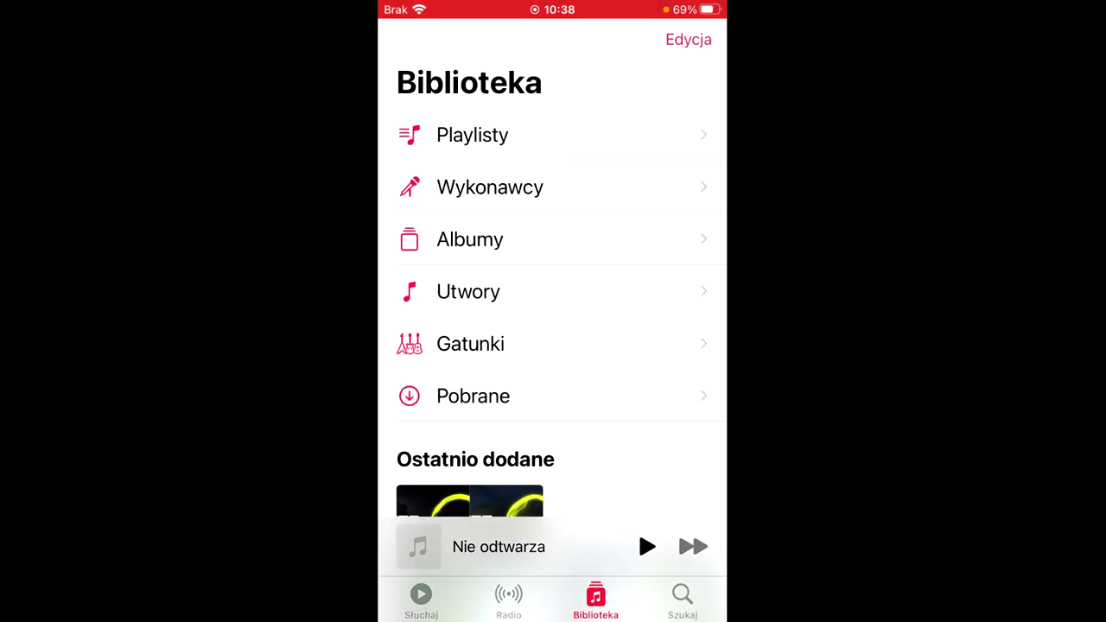
{"action": "left_click", "coordinate": [469, 239]}
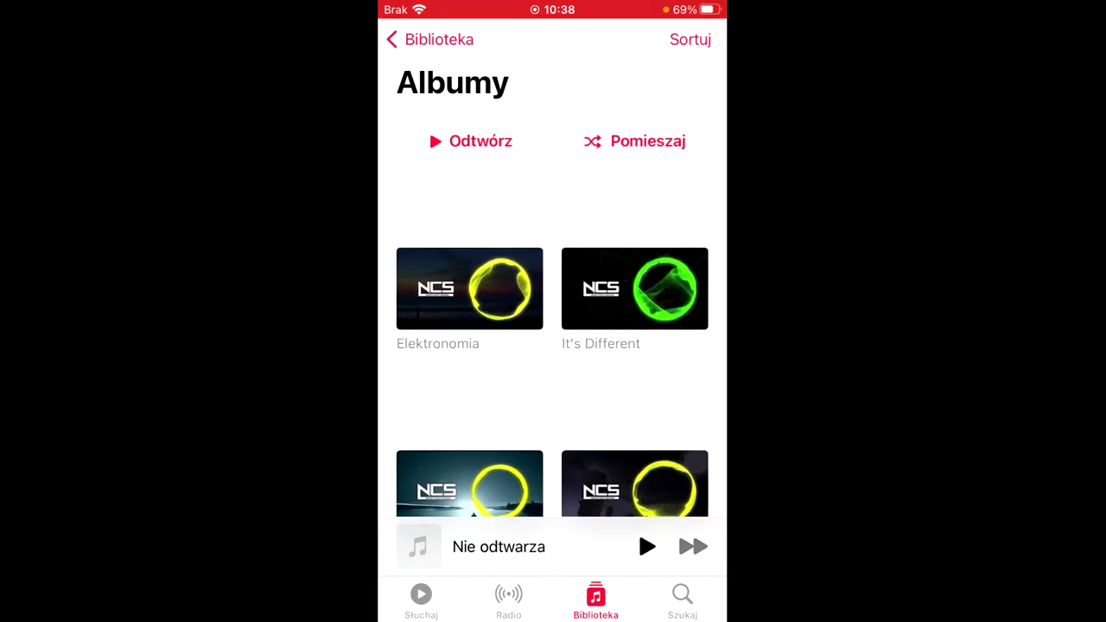